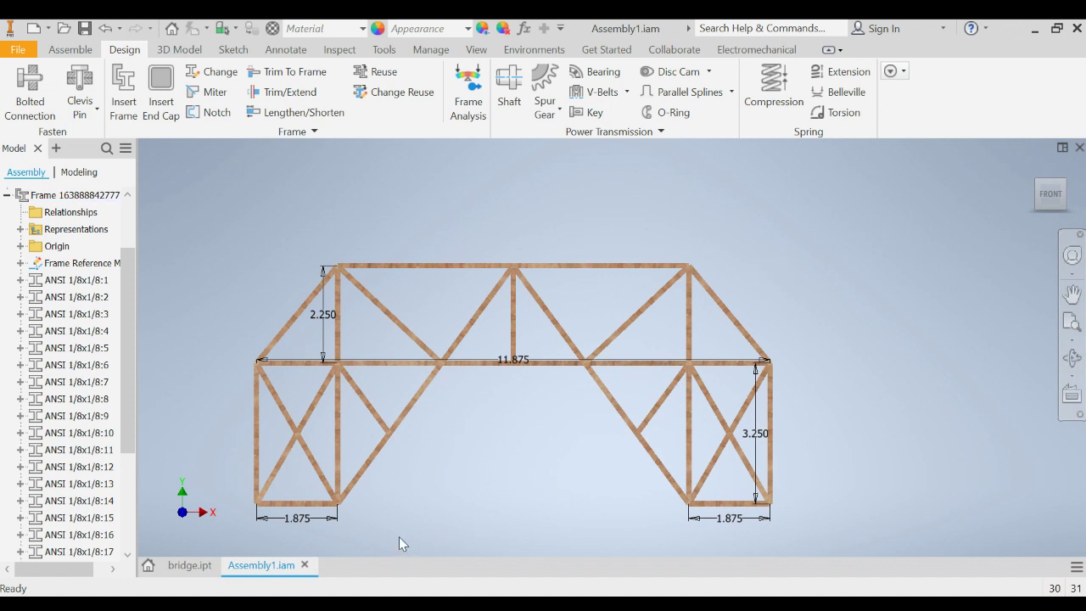
# Check the bridge part, return to the bridge assembly and create a new drawing file.
pyautogui.click(194, 572)
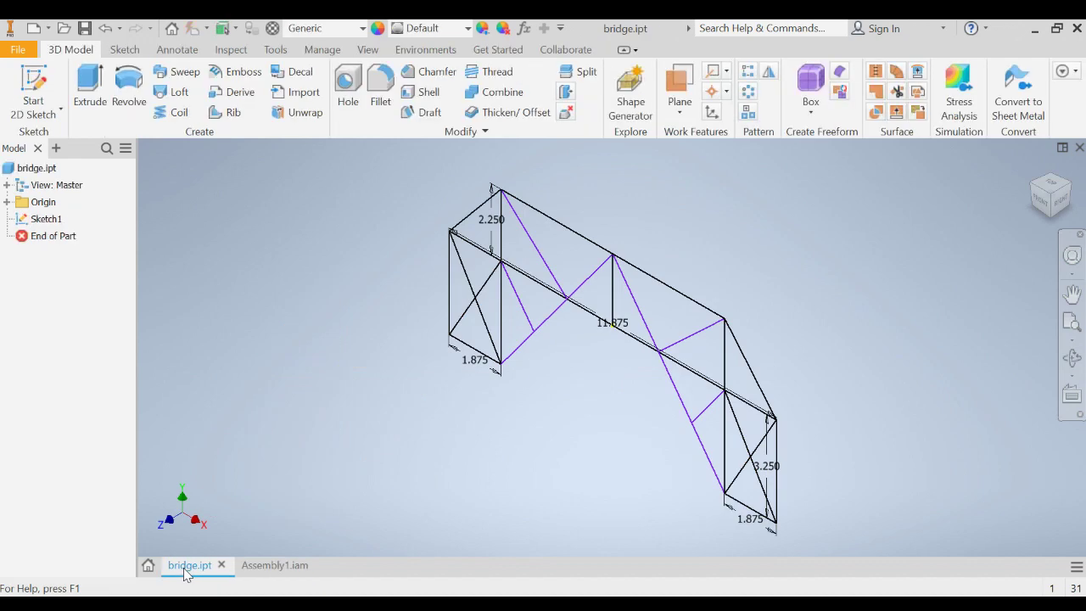
pyautogui.click(270, 565)
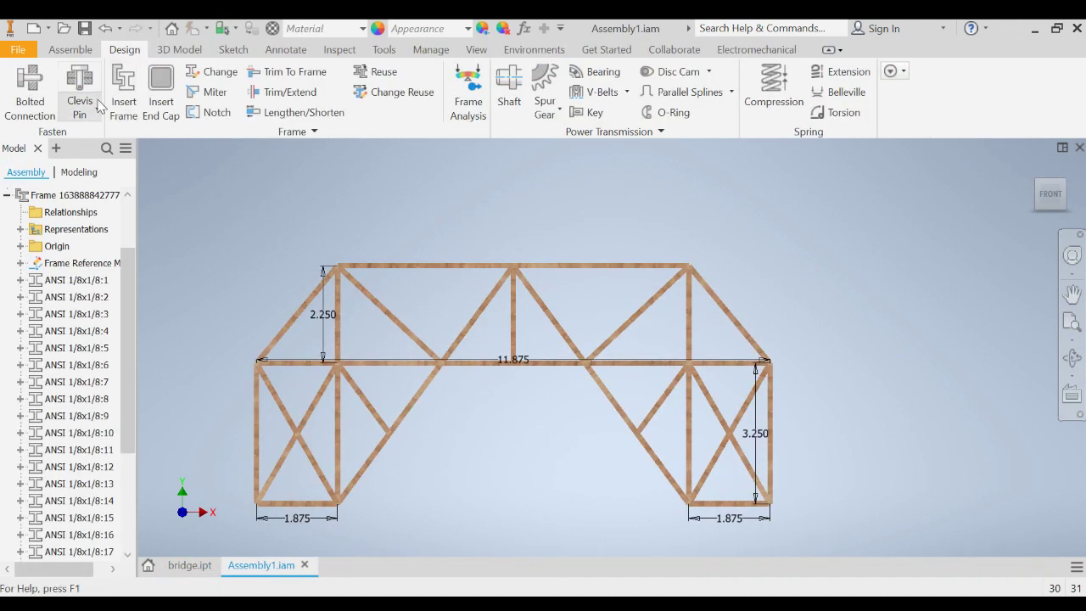
pyautogui.click(51, 29)
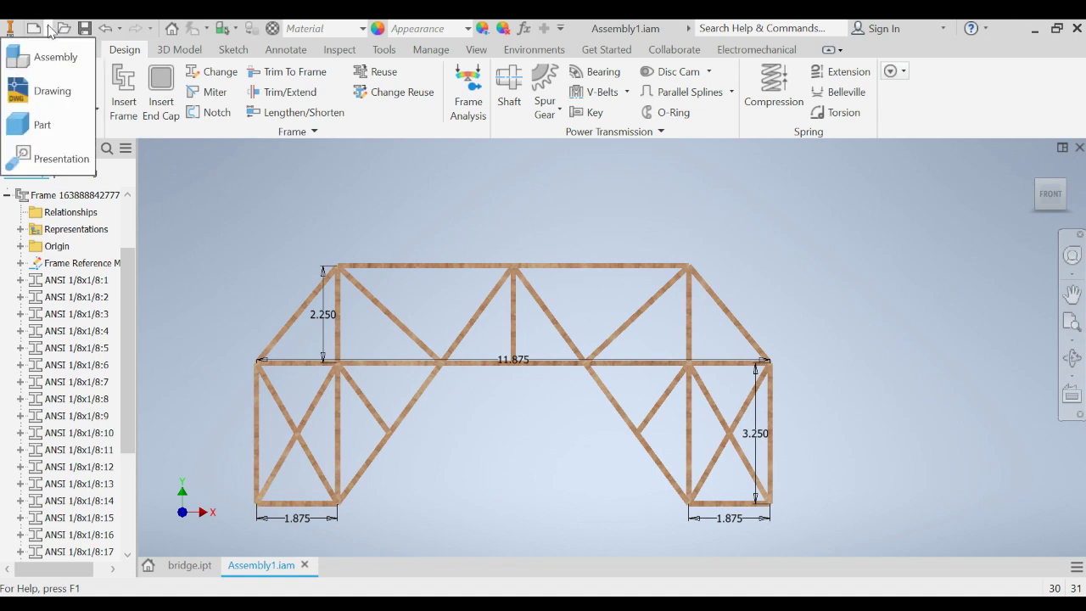
pyautogui.click(53, 93)
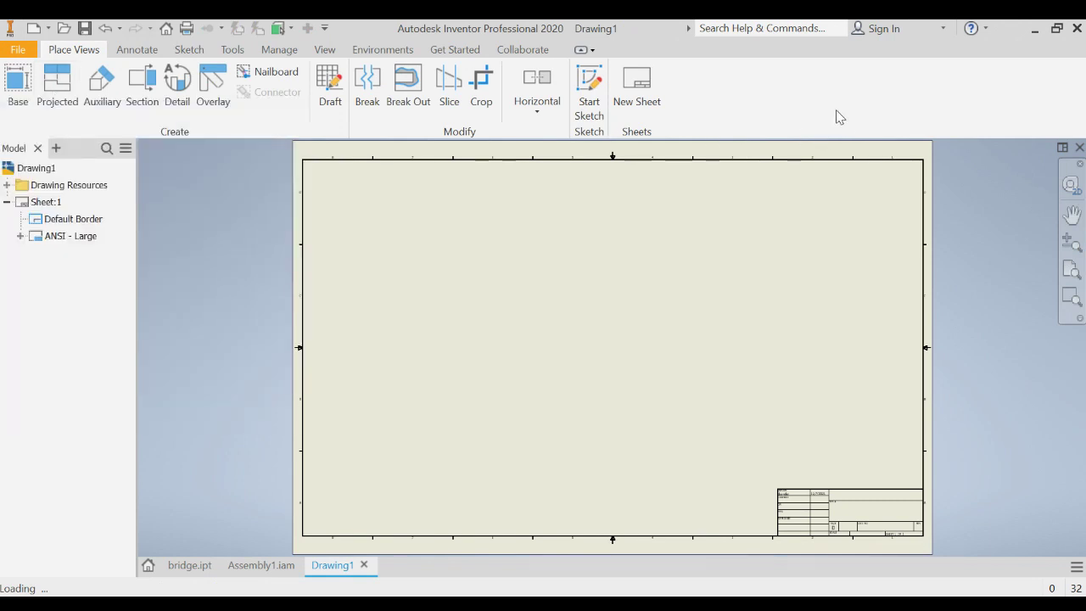
# Change the drawing sheet to a custom size in inches, 8.5 high and 14 wide.
pyautogui.click(44, 203)
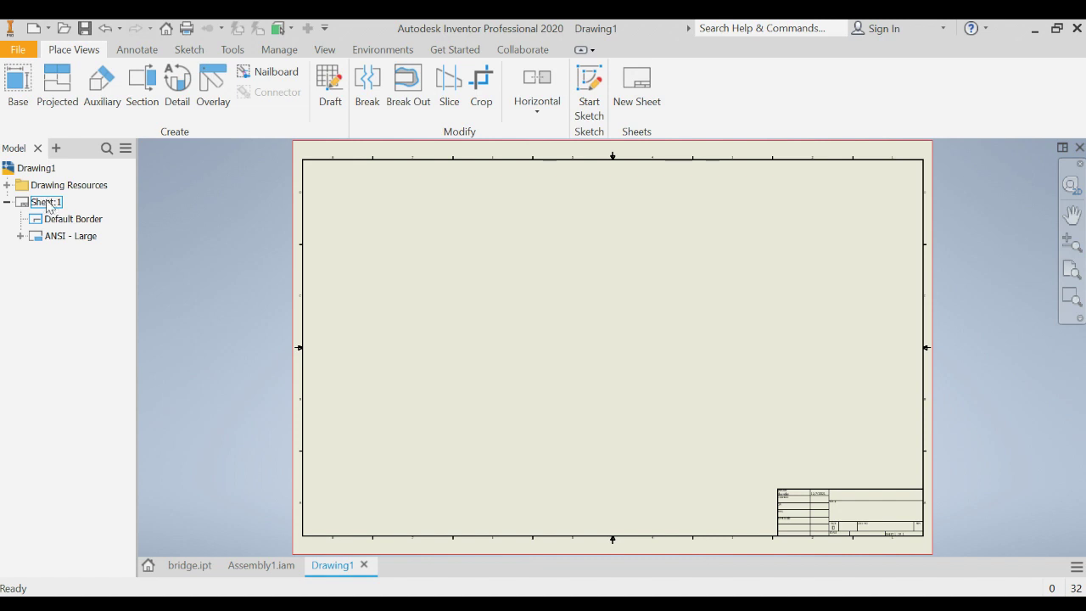
pyautogui.click(46, 202)
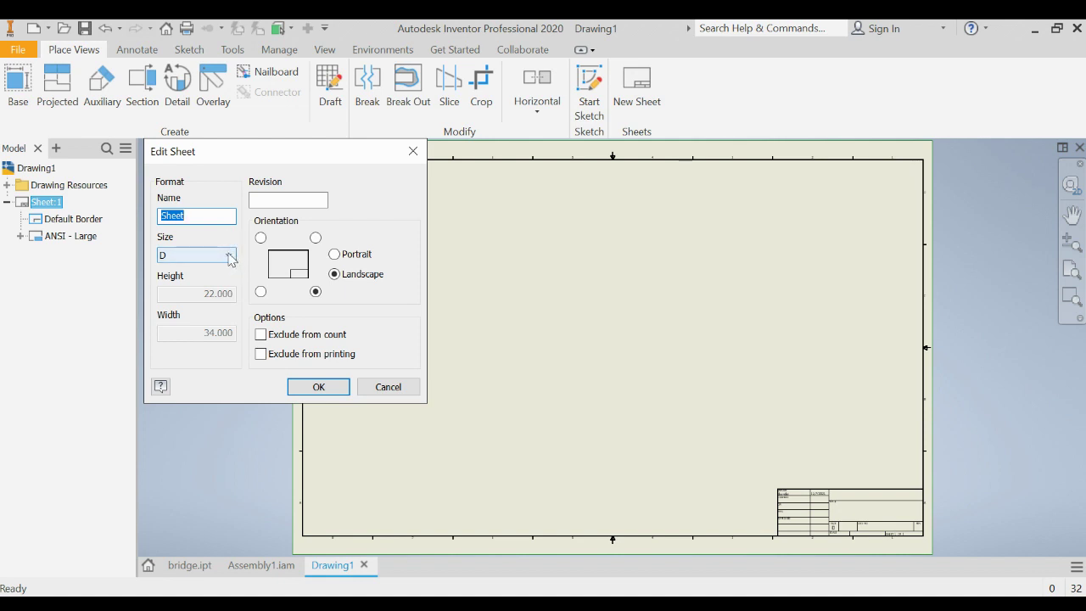
pyautogui.press('Tab')
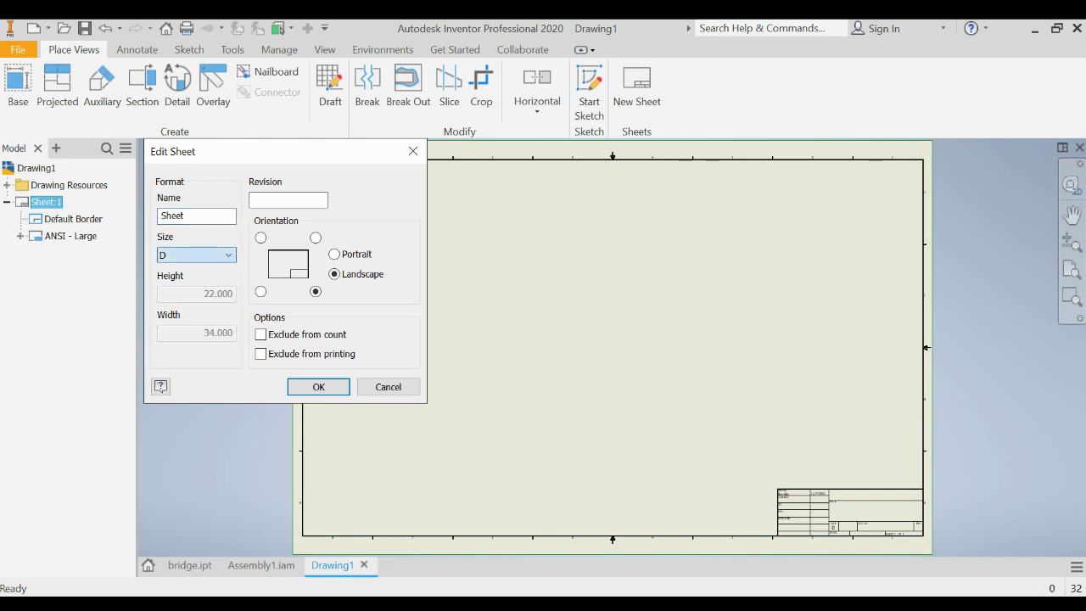
pyautogui.press('Home')
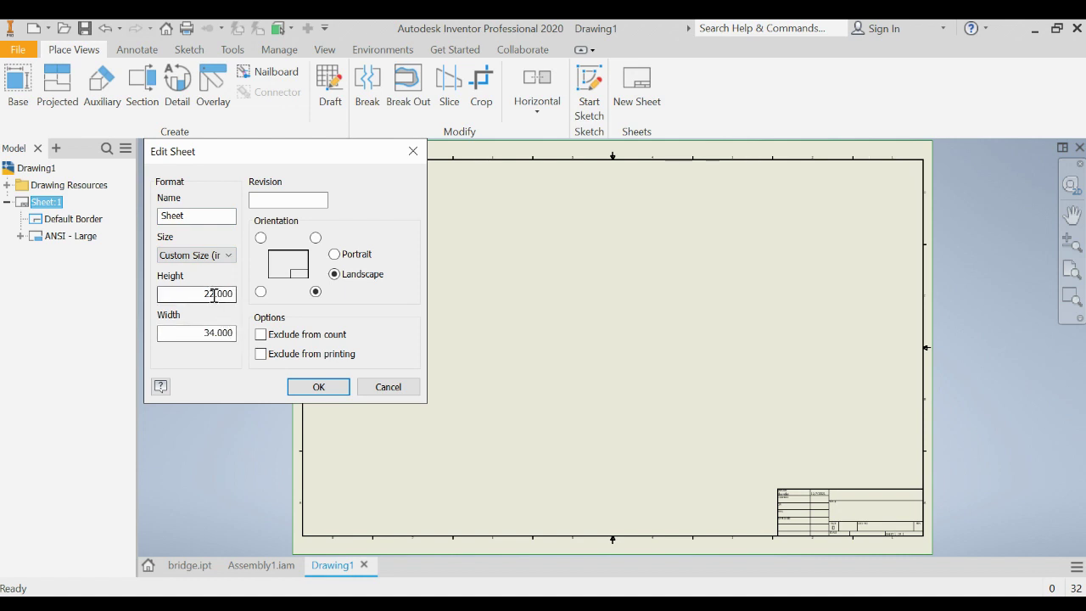
pyautogui.moveTo(215, 294); pyautogui.dragTo(189, 292)
pyautogui.write('8.5')
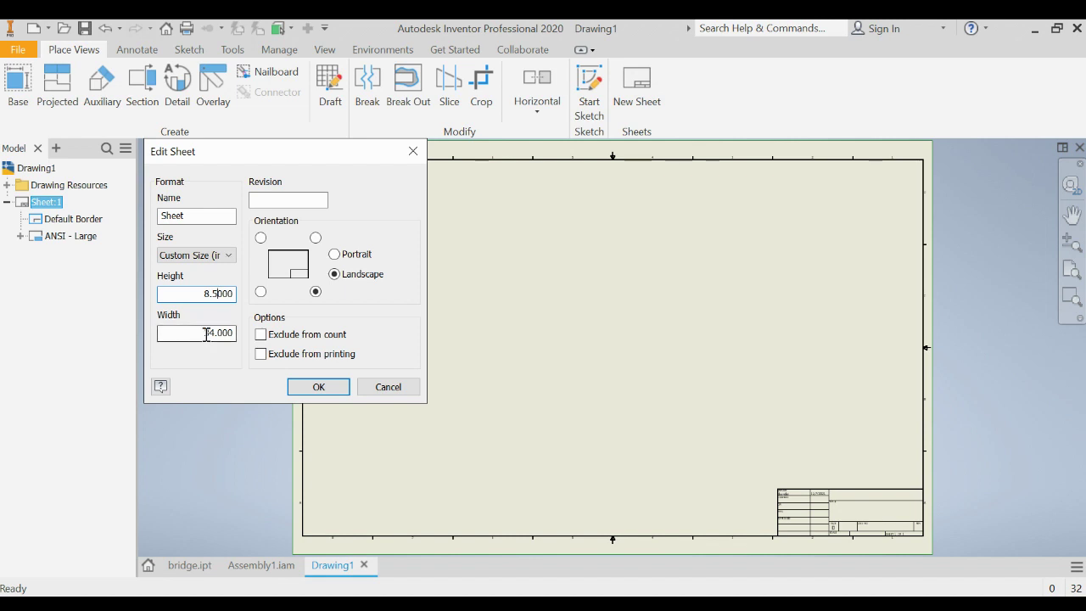
pyautogui.moveTo(210, 333); pyautogui.dragTo(198, 334)
pyautogui.write('1')
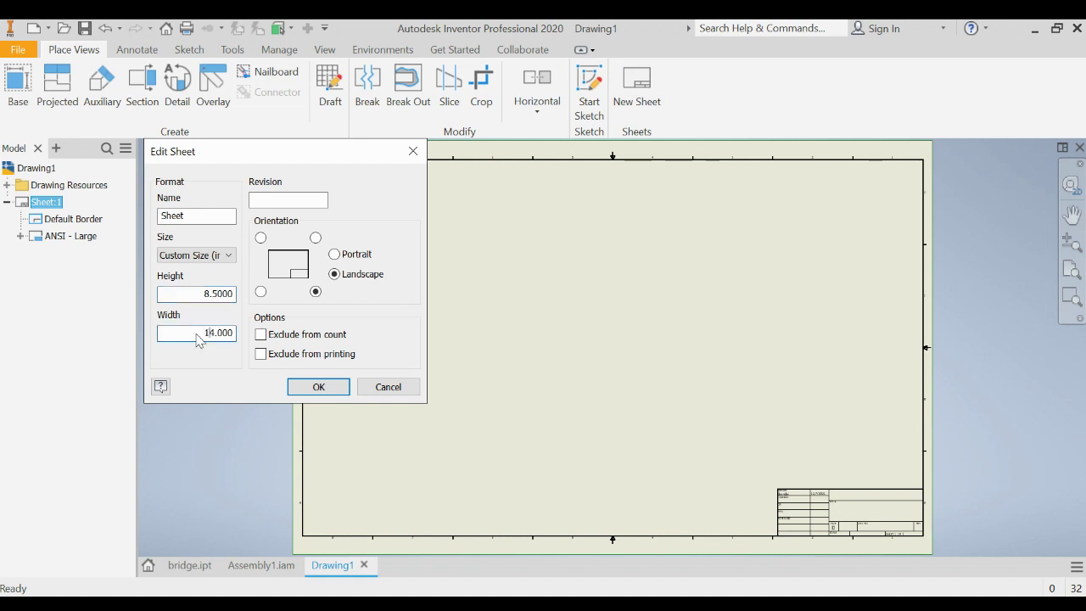
pyautogui.click(324, 388)
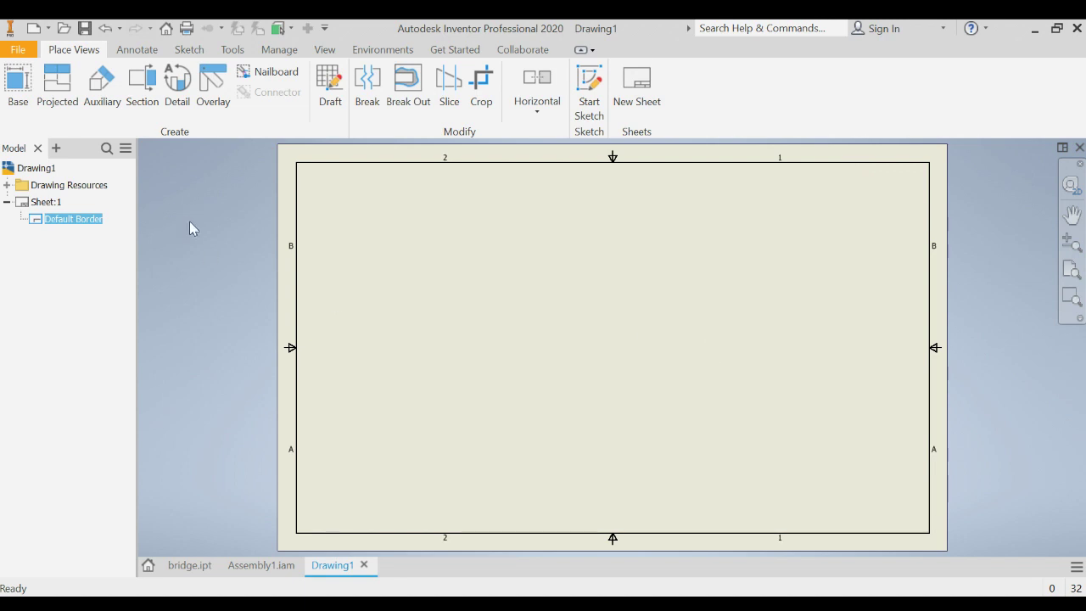
# Place a front base view of the bridge assembly on the sheet at 1:1 scale.
pyautogui.click(17, 80)
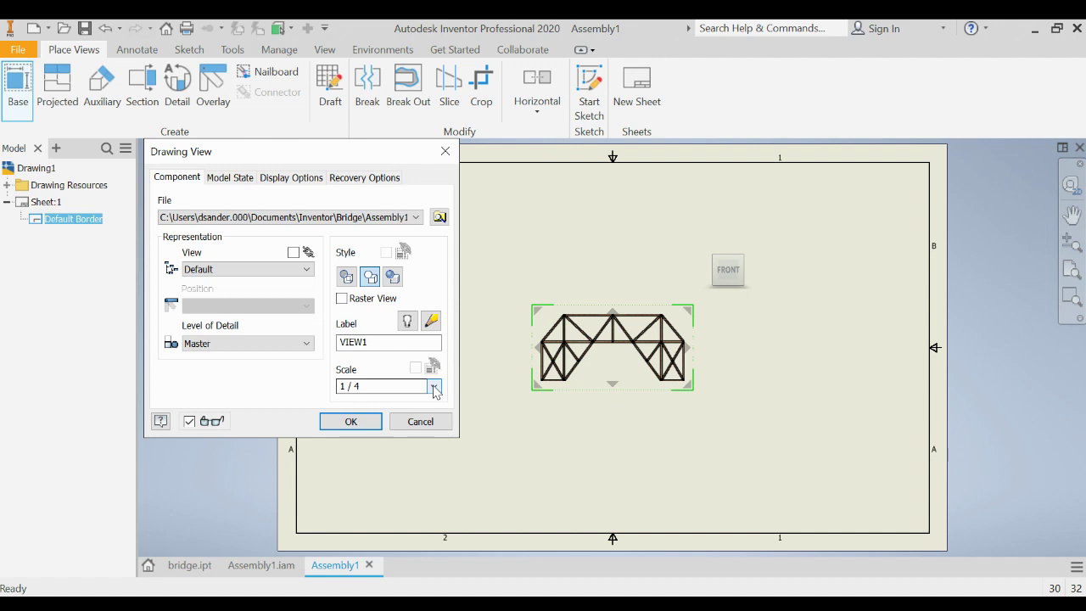
pyautogui.click(434, 387)
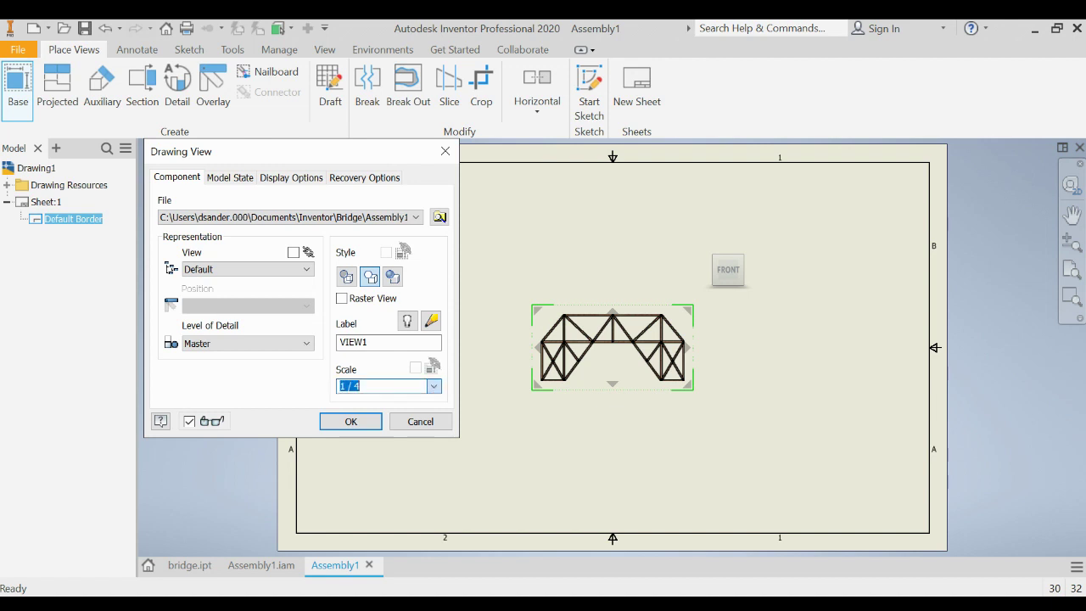
pyautogui.press('Up')
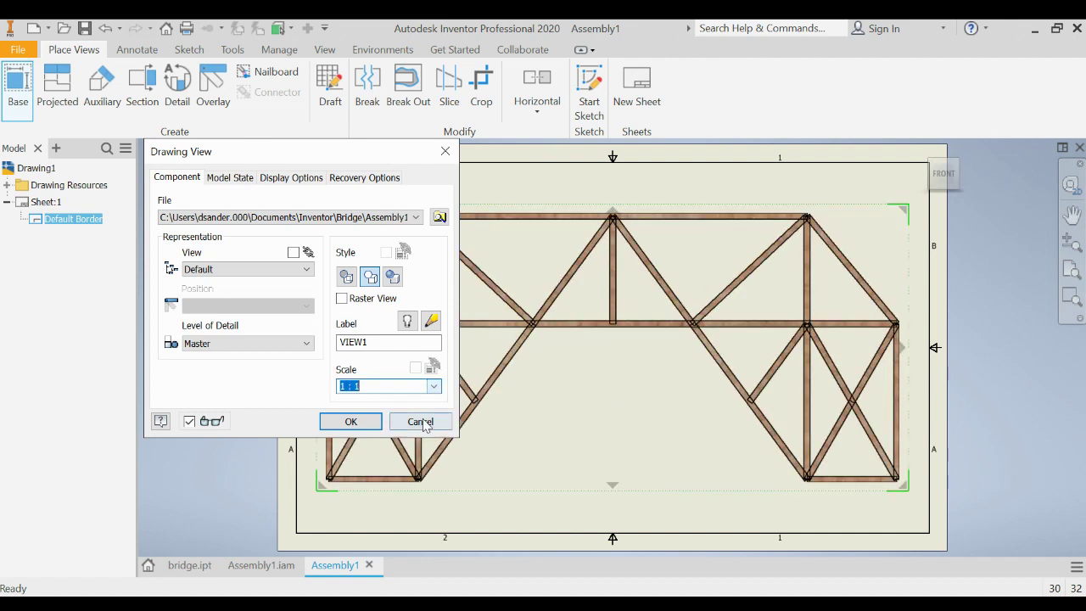
pyautogui.click(350, 422)
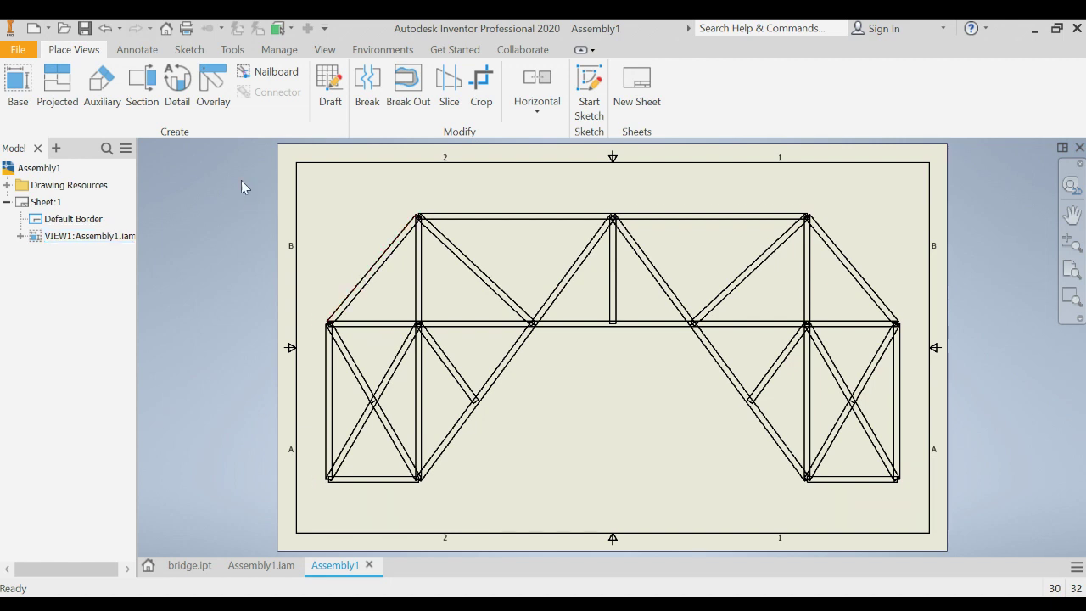
# Dimension the height from the left leg's bottom edge to the deck beam's top edge, placing it left of the bridge.
pyautogui.click(136, 50)
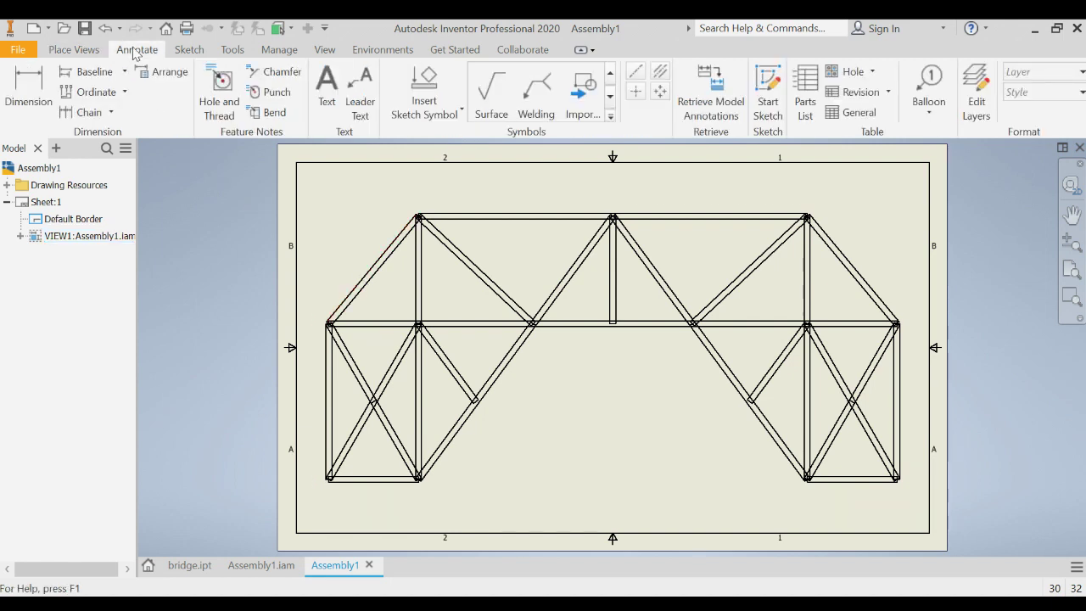
pyautogui.click(27, 81)
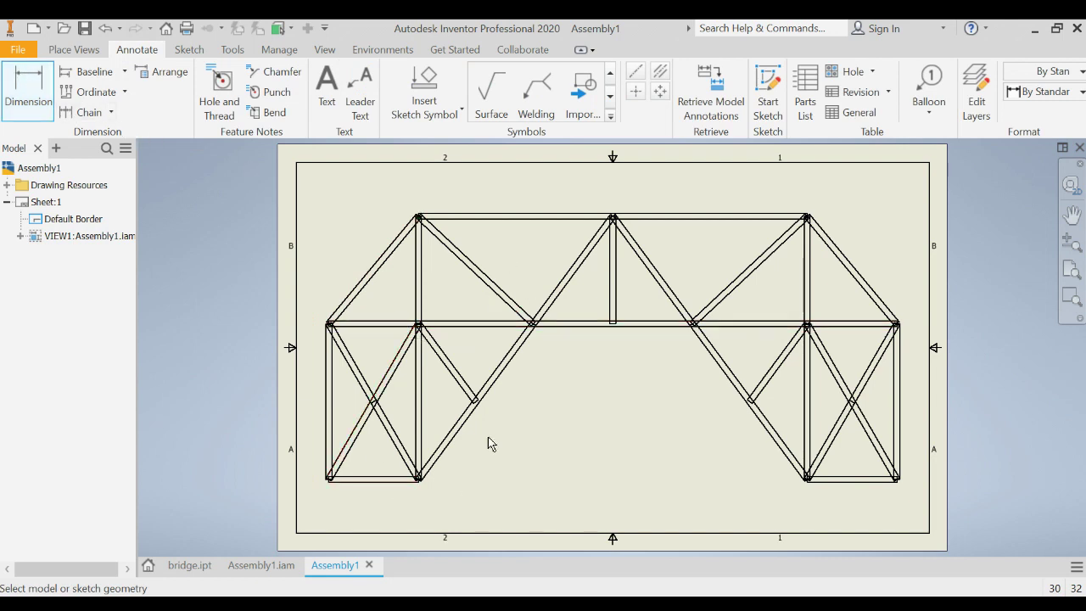
pyautogui.click(491, 327)
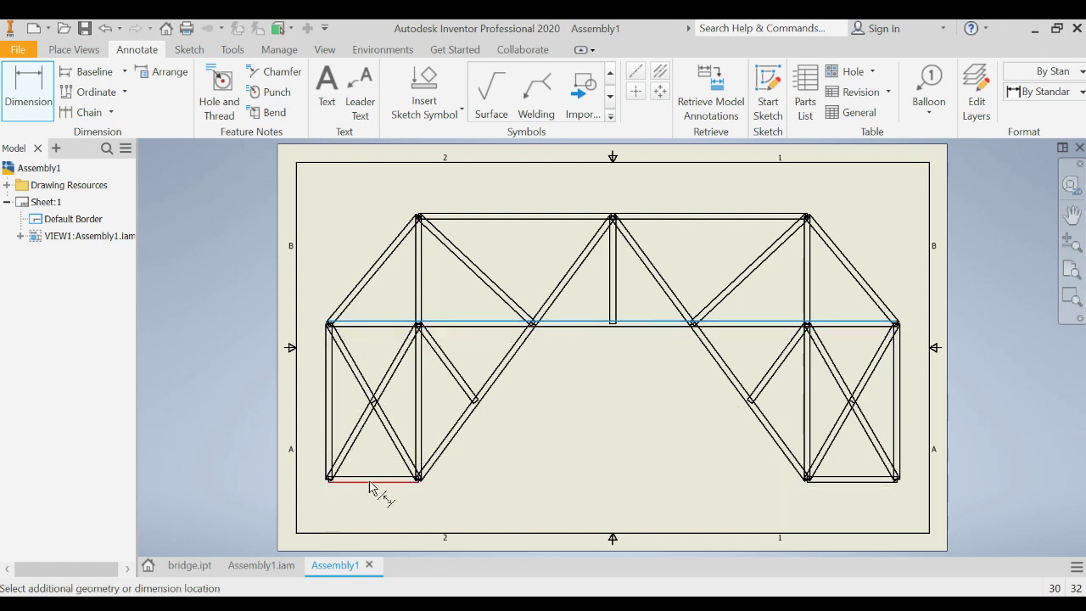
pyautogui.click(368, 482)
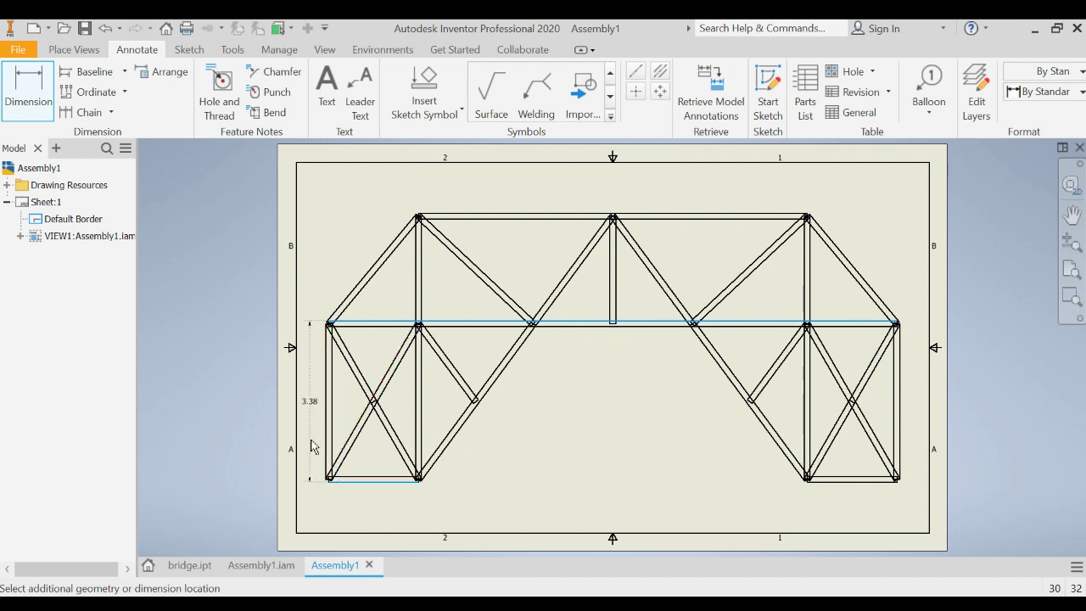
pyautogui.click(312, 446)
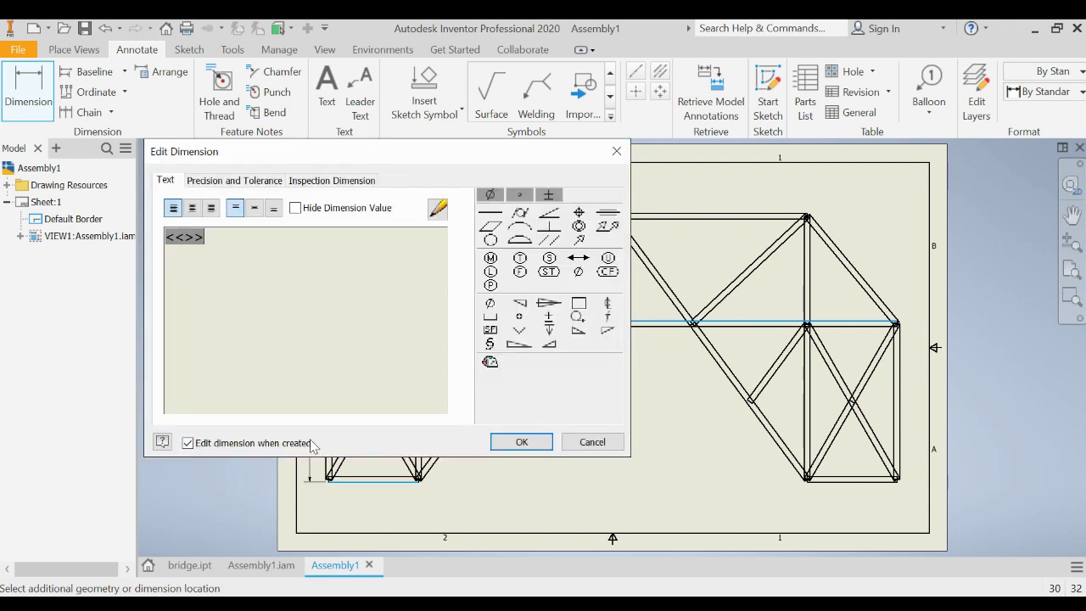
pyautogui.click(522, 443)
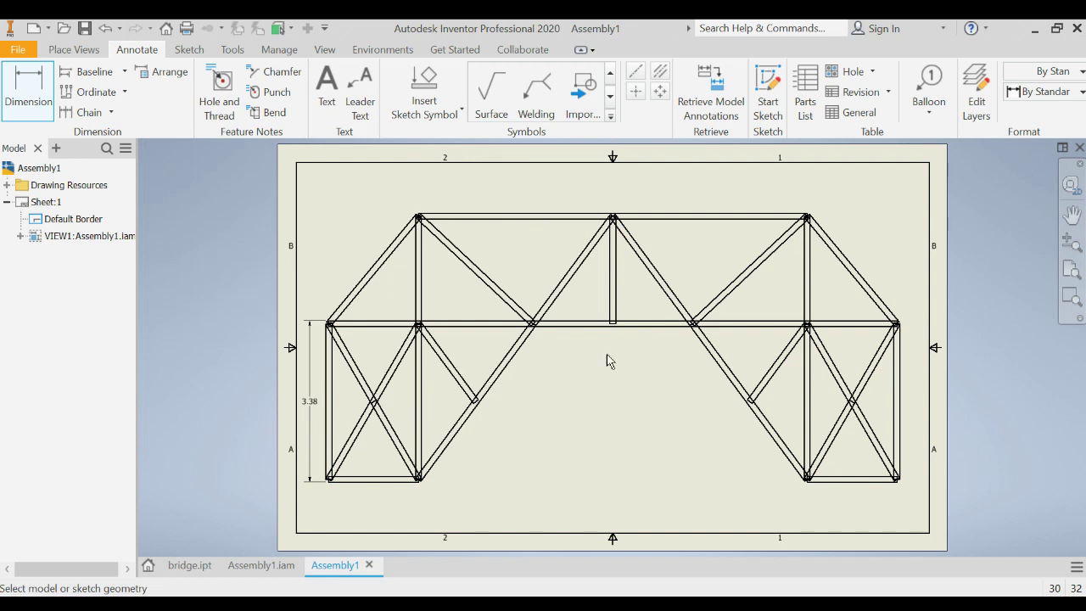
# Dimension the bridge's overall width between the outer edges of its end posts, placing it above the top chord.
pyautogui.click(327, 363)
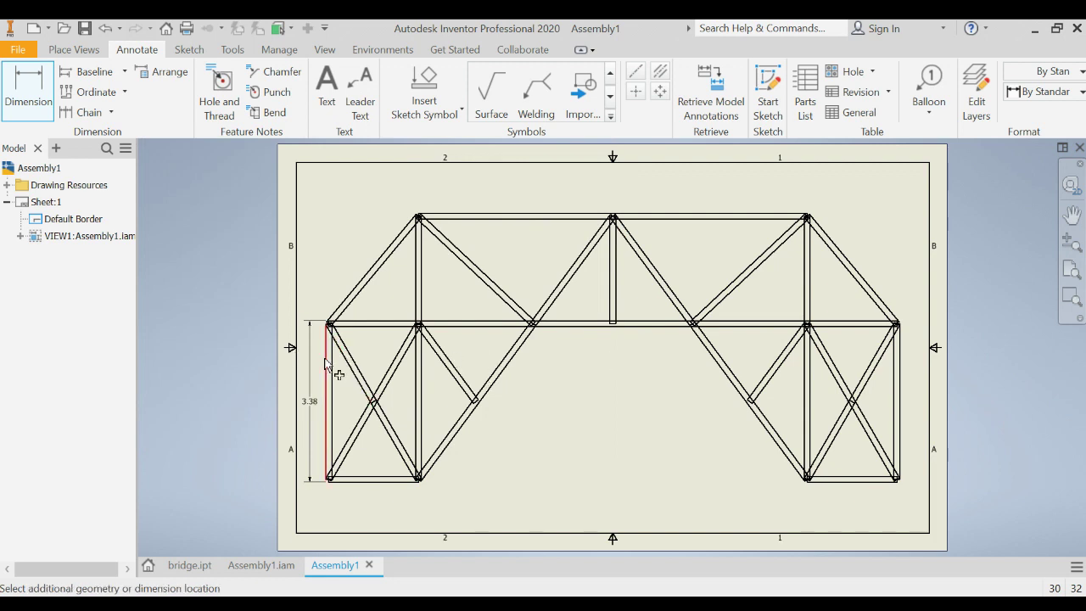
pyautogui.click(901, 411)
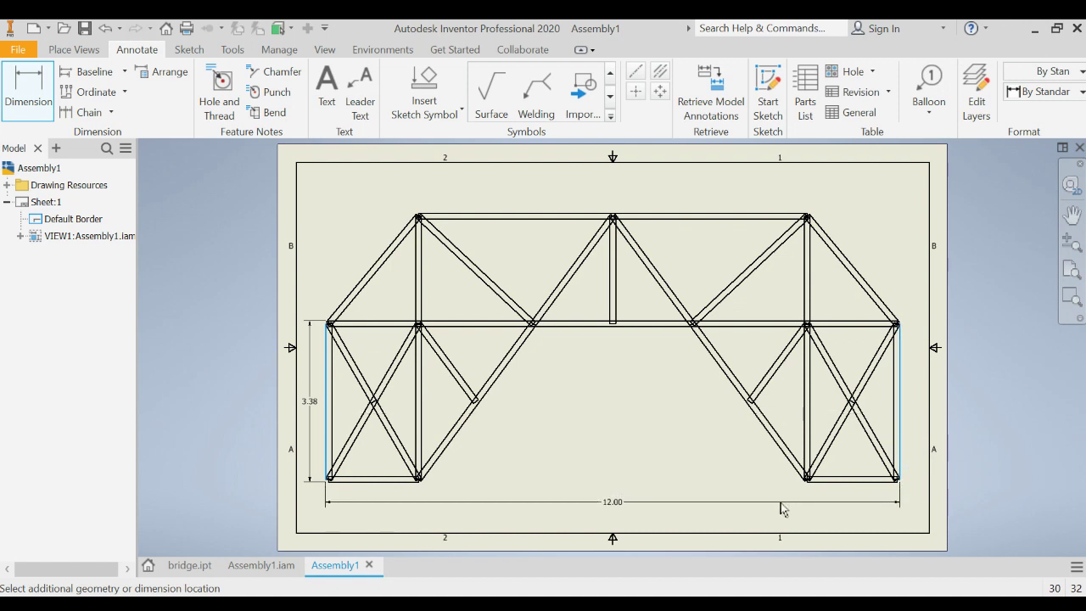
pyautogui.click(780, 515)
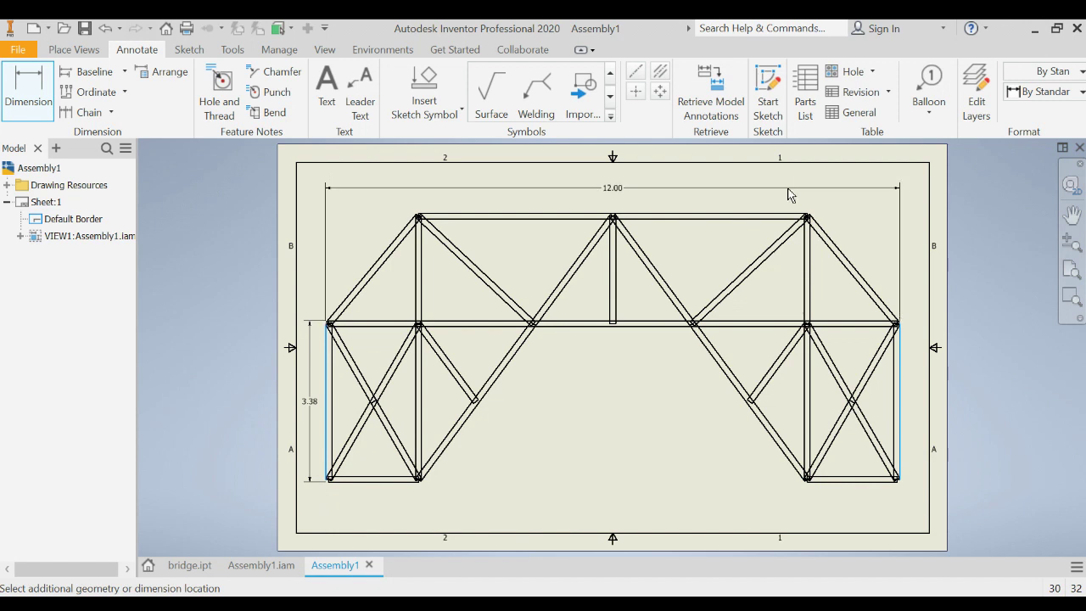
pyautogui.click(789, 194)
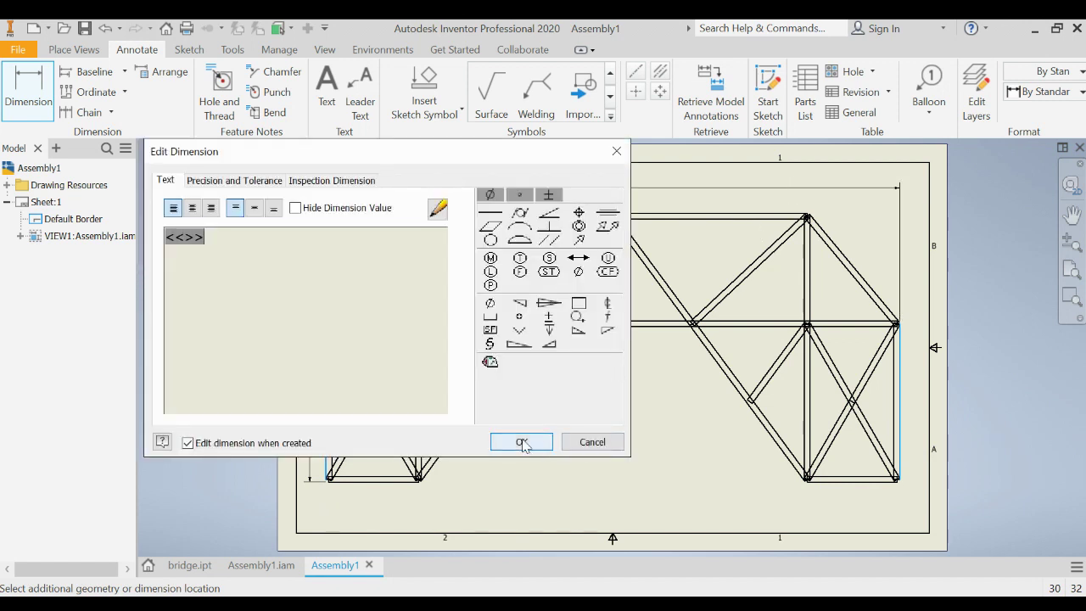
pyautogui.click(521, 442)
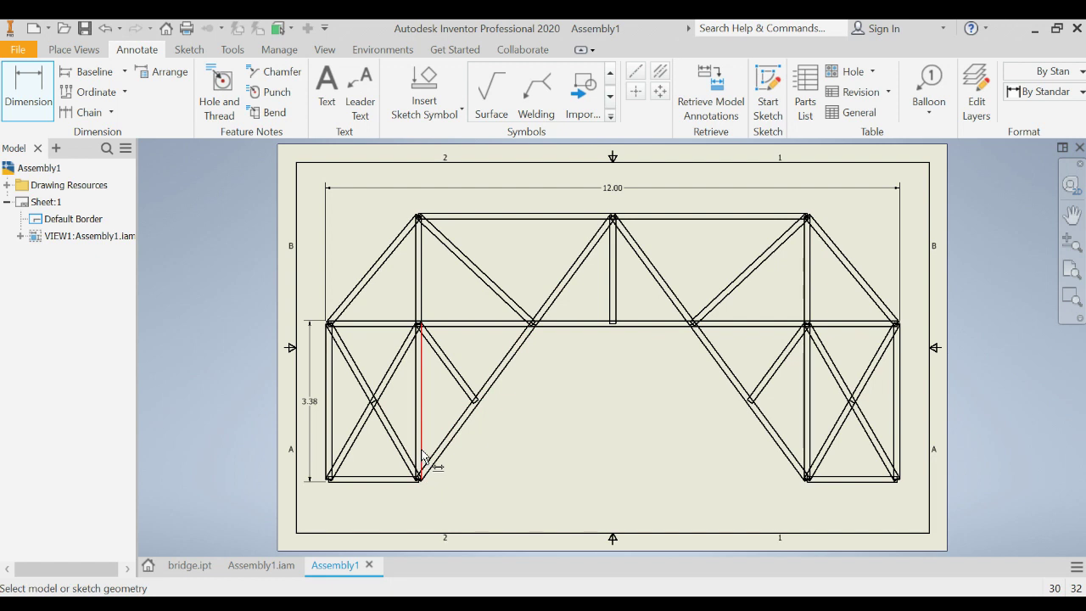
# Dimension the clear span between the inner edges of the two legs' inner posts, placing it below the bridge.
pyautogui.click(422, 457)
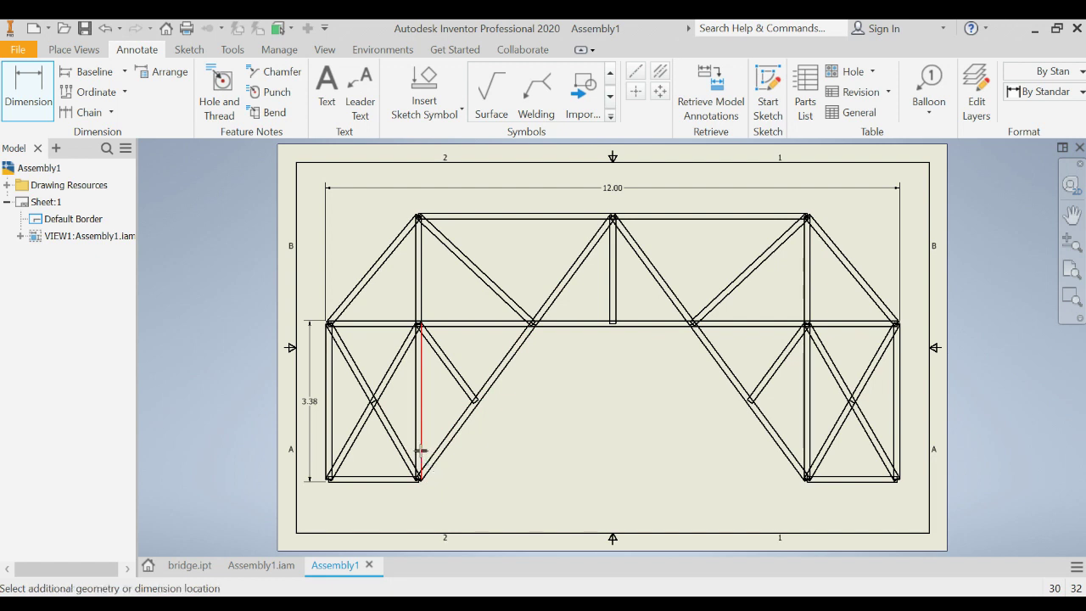
pyautogui.click(802, 436)
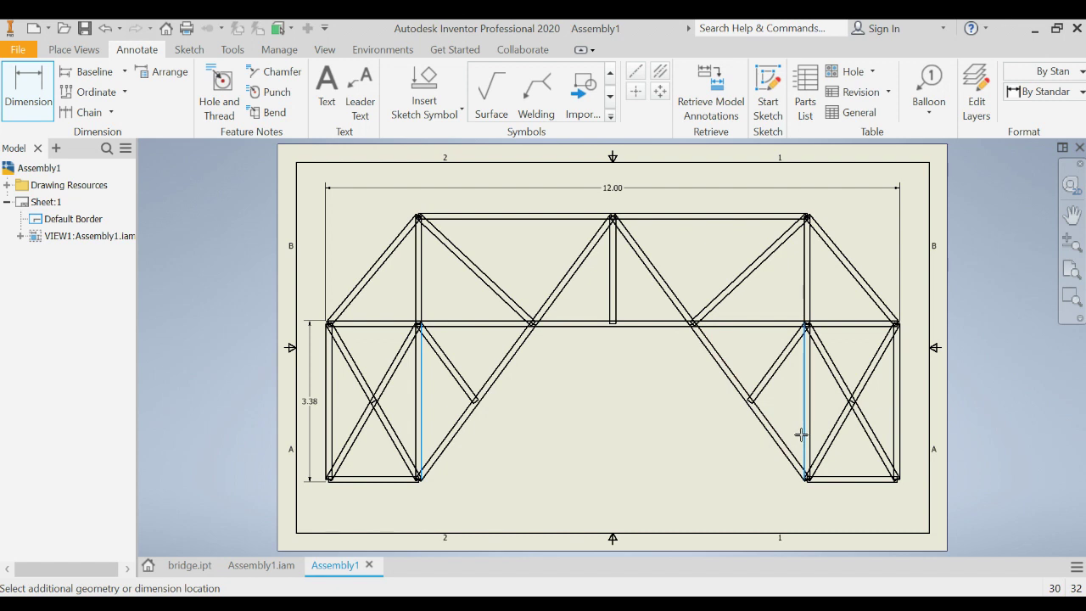
pyautogui.click(740, 509)
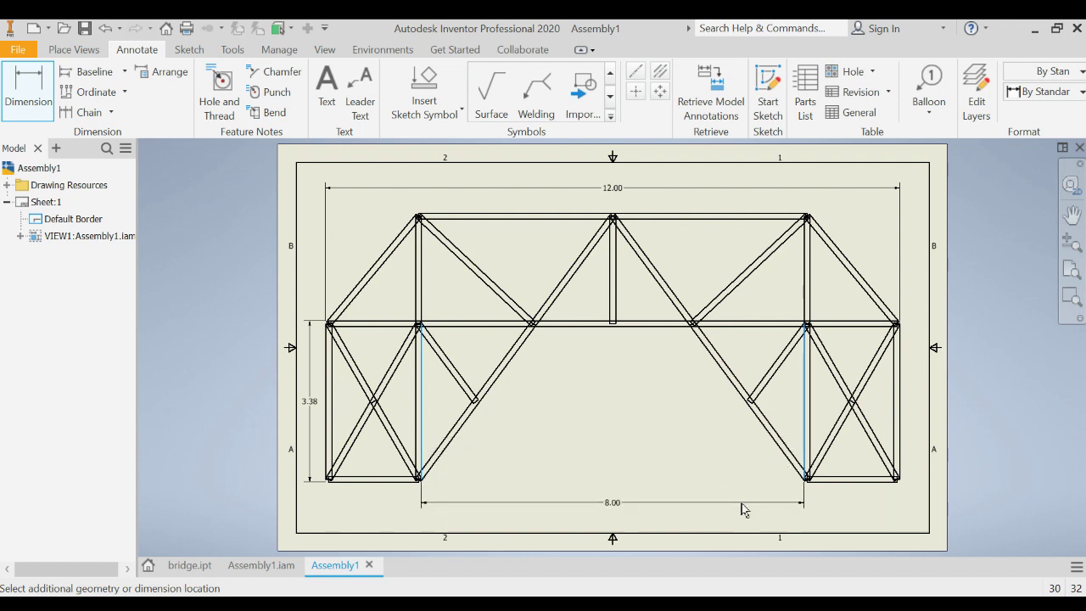
pyautogui.click(742, 509)
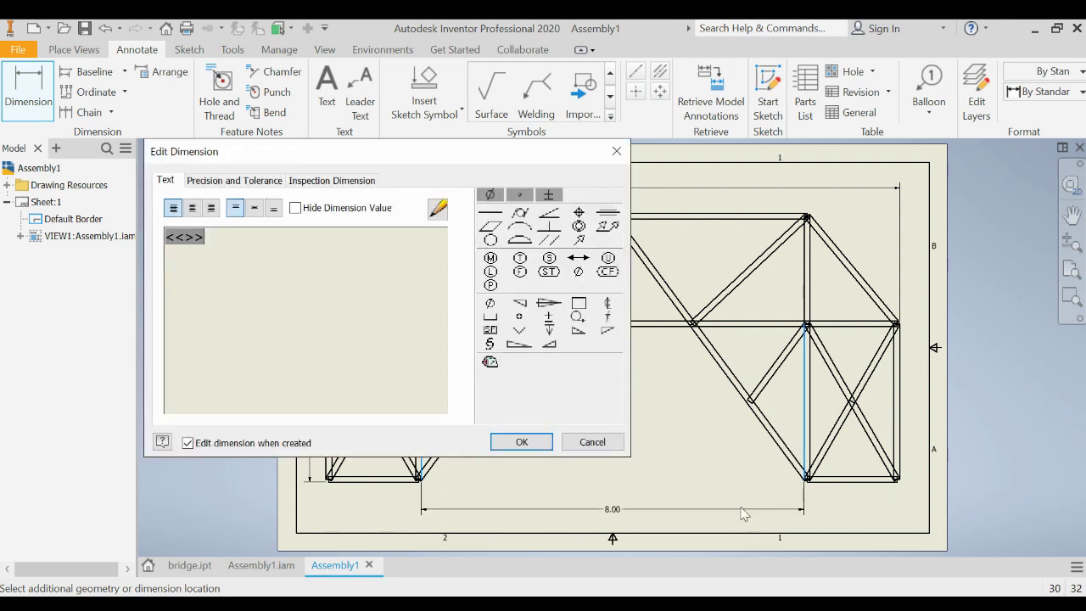
pyautogui.click(521, 441)
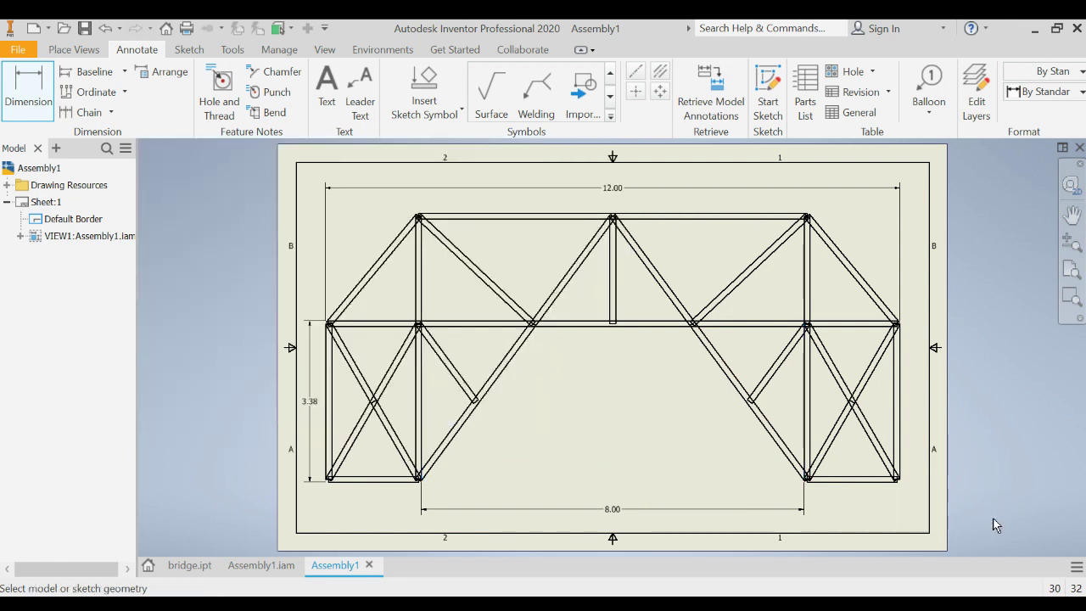
# Dimension the height from the right leg's bottom edge to the deck beam's underside, placing it right of the bridge.
pyautogui.click(847, 329)
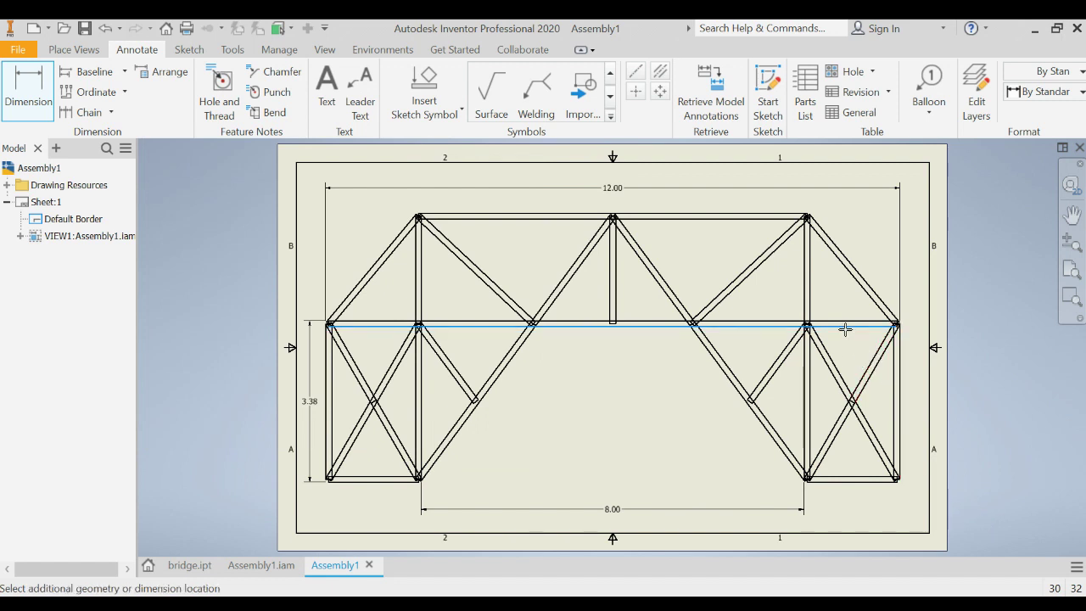
pyautogui.click(877, 485)
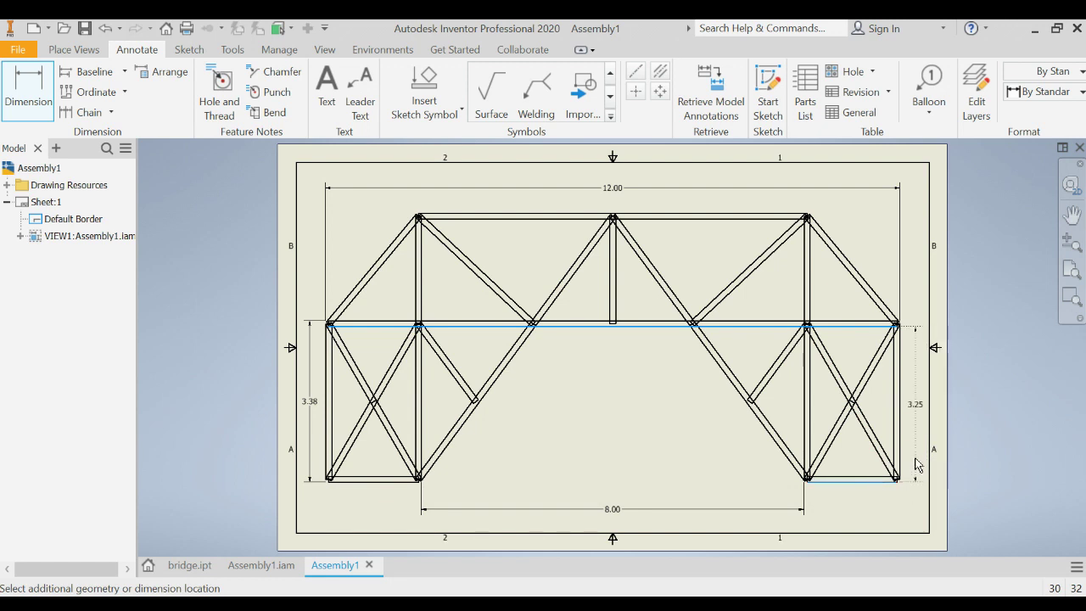
pyautogui.click(916, 465)
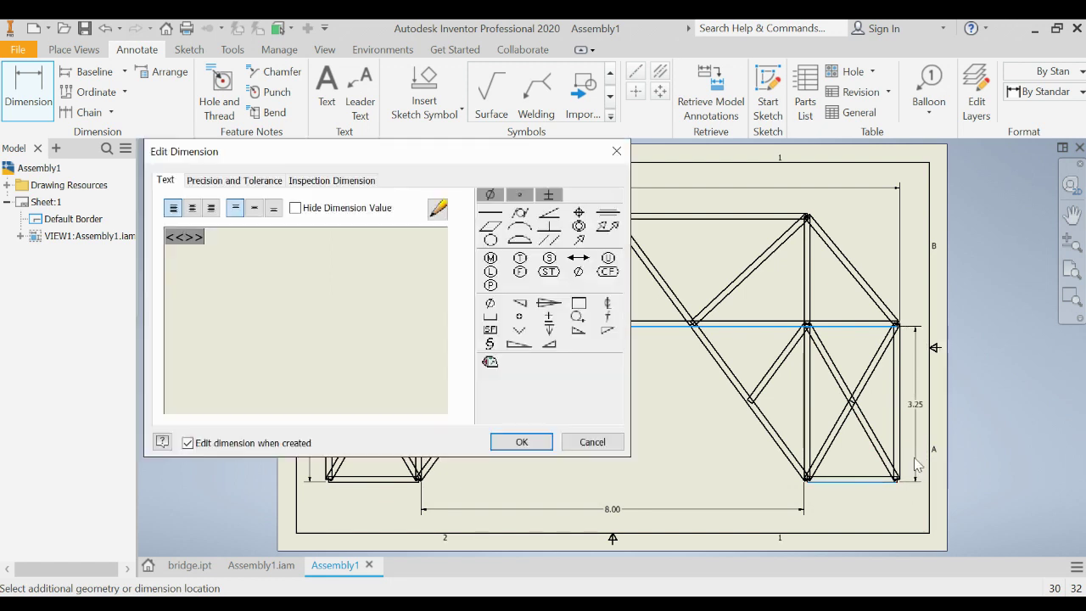
pyautogui.click(516, 443)
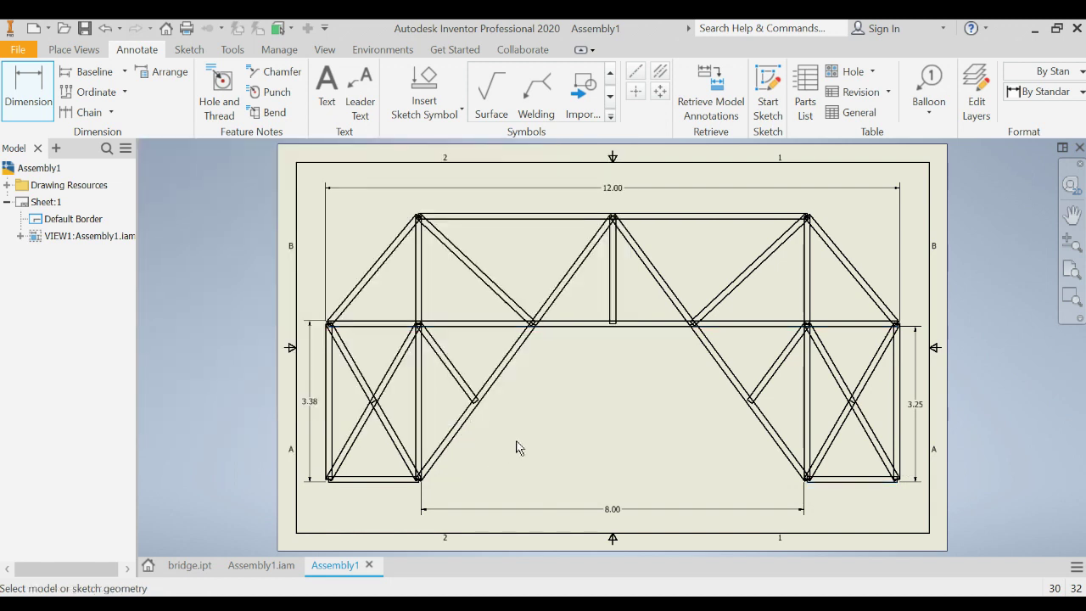
# Dimension the height from the deck beam's top edge to the top chord's underside, placing it right of the bridge.
pyautogui.click(852, 323)
pyautogui.click(766, 218)
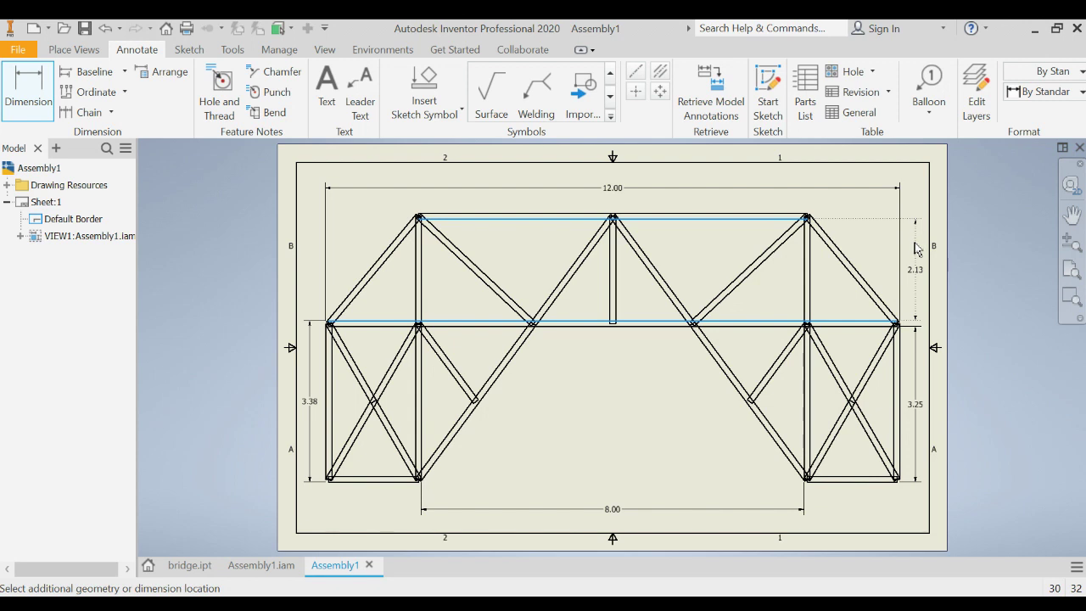
pyautogui.click(903, 305)
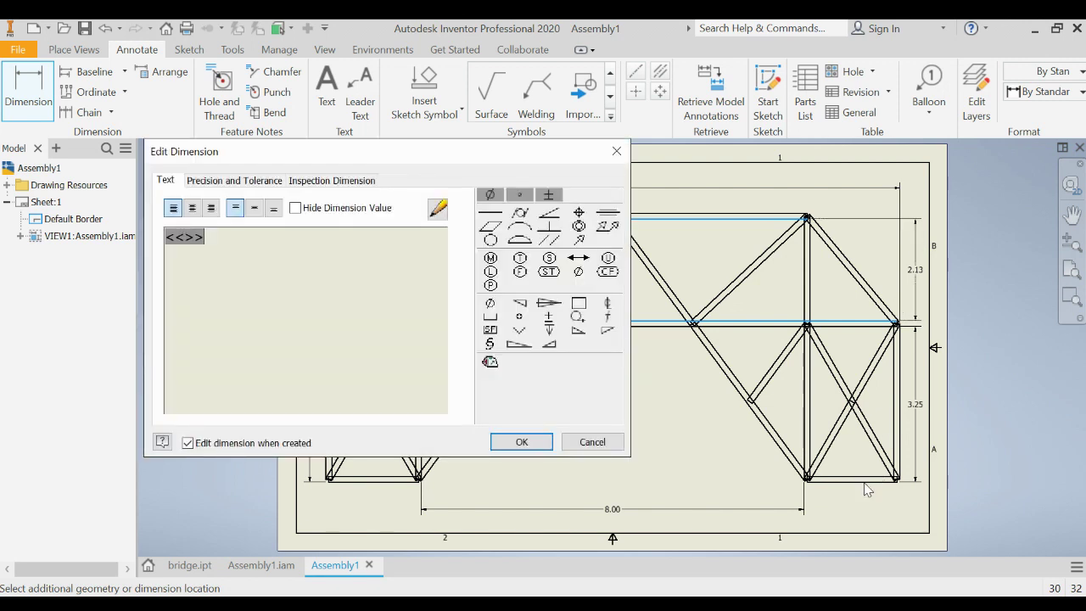
pyautogui.click(522, 443)
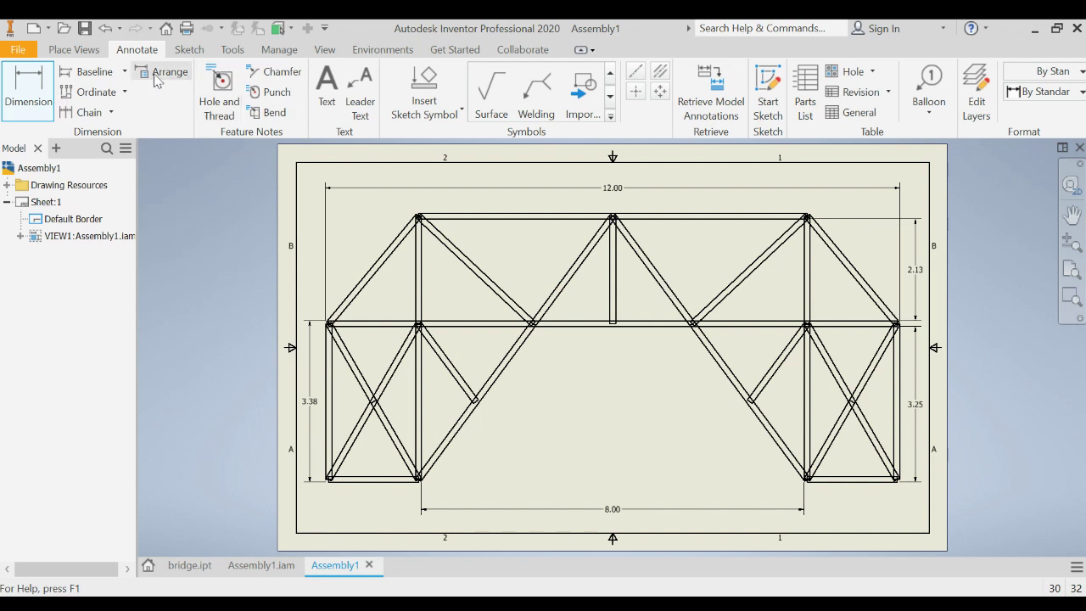
# Save the drawing as Last Name.dwg in the Bridge folder and export a PDF copy there as Last Name.pdf.
pyautogui.click(86, 30)
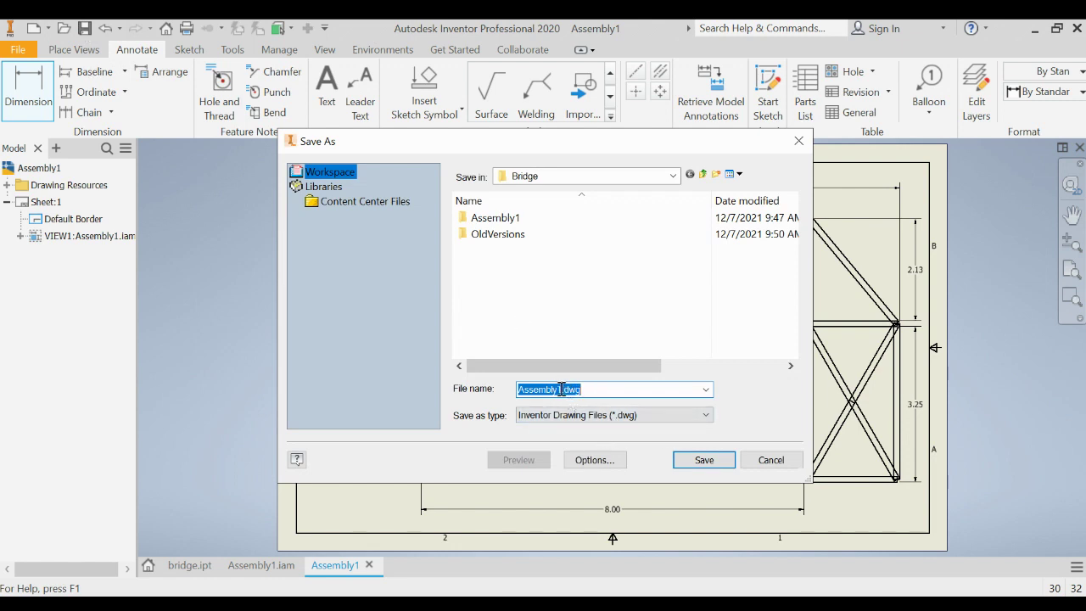
pyautogui.click(562, 389)
pyautogui.press('BackSpace')
pyautogui.press('BackSpace')
pyautogui.press('BackSpace')
pyautogui.press('BackSpace')
pyautogui.press('BackSpace')
pyautogui.press('BackSpace')
pyautogui.press('BackSpace')
pyautogui.press('BackSpace')
pyautogui.press('BackSpace')
pyautogui.write('Last Name')
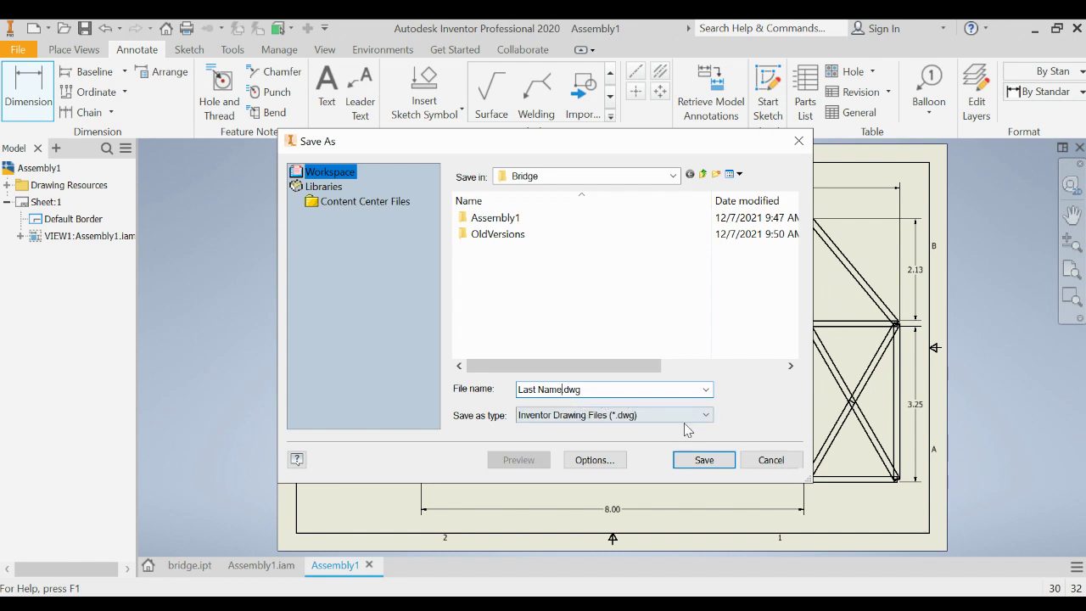
pyautogui.click(705, 460)
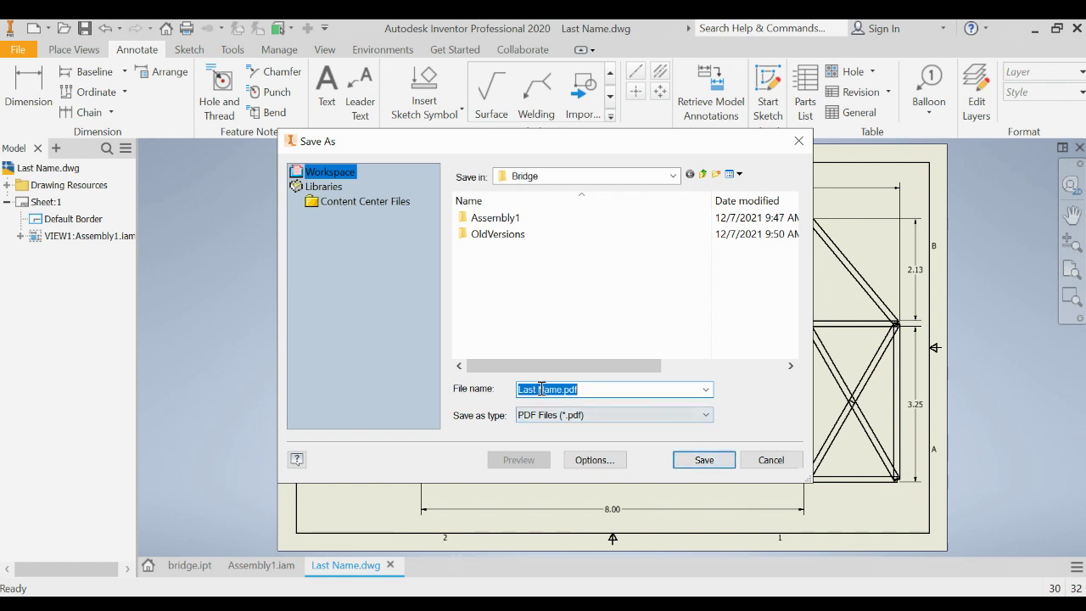
pyautogui.click(704, 461)
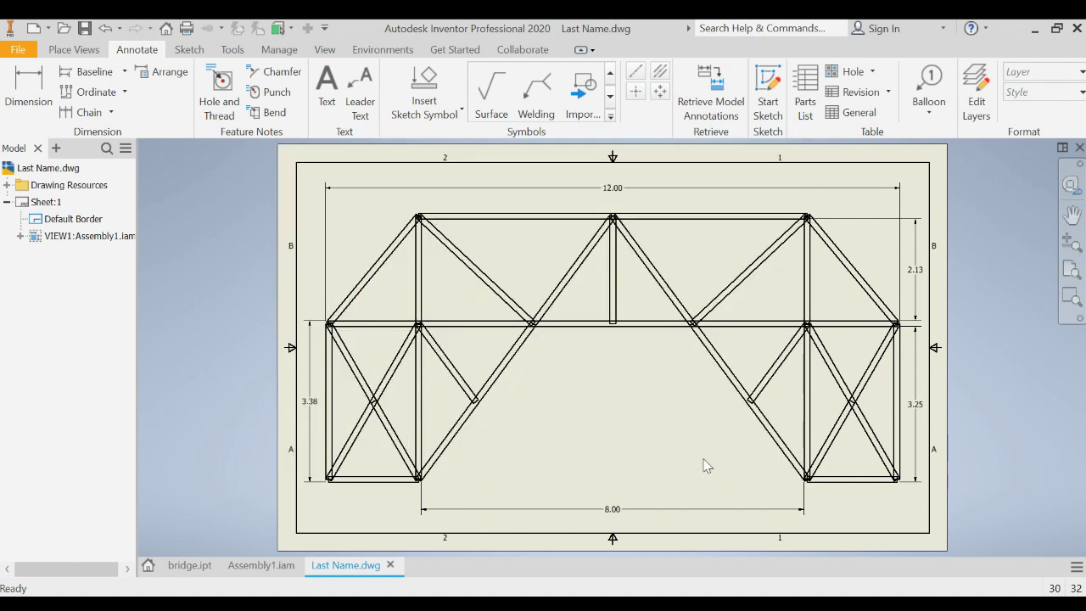